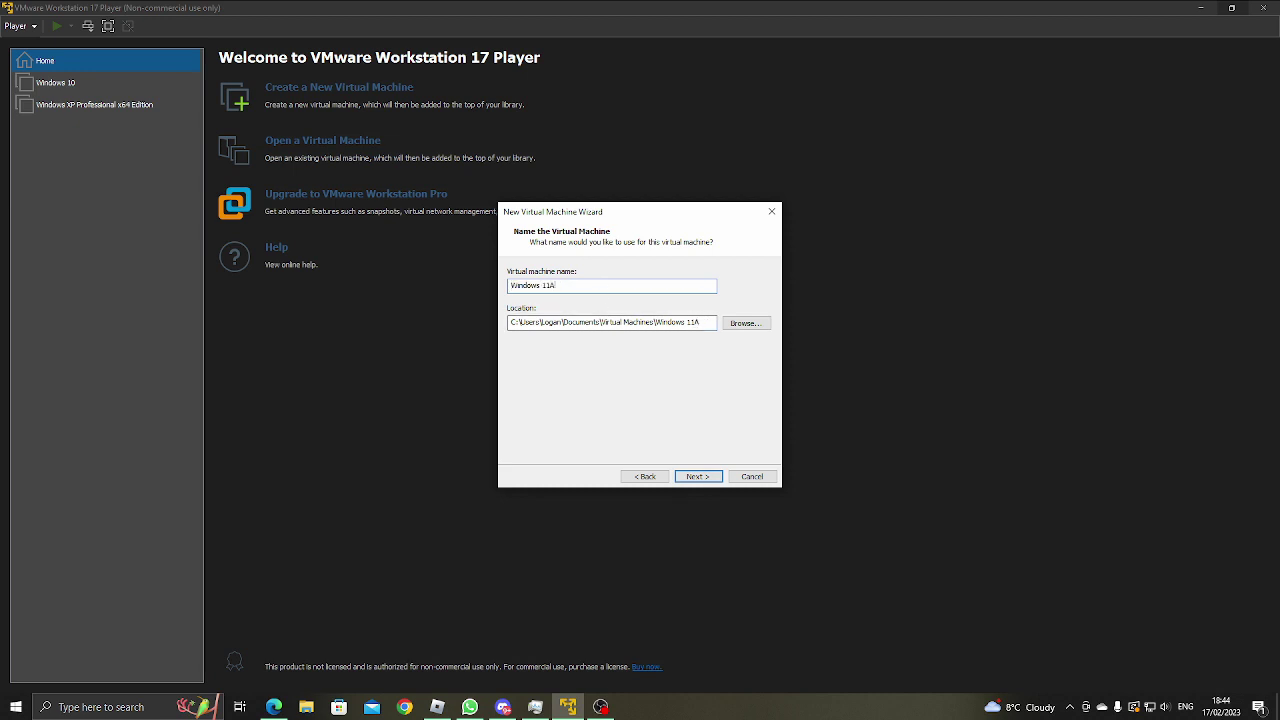
Name the new virtual machine "Tiny 11" and continue to the encryption settings
{"action": "key", "text": "BackSpace"}
{"action": "key", "text": "BackSpace"}
{"action": "key", "text": "BackSpace"}
{"action": "key", "text": "BackSpace"}
{"action": "key", "text": "BackSpace"}
{"action": "key", "text": "BackSpace"}
{"action": "key", "text": "BackSpace"}
{"action": "key", "text": "BackSpace"}
{"action": "key", "text": "BackSpace"}
{"action": "key", "text": "BackSpace"}
{"action": "key", "text": "BackSpace"}
{"action": "type", "text": "Tiny 11"}
{"action": "left_click", "coordinate": [697, 476]}
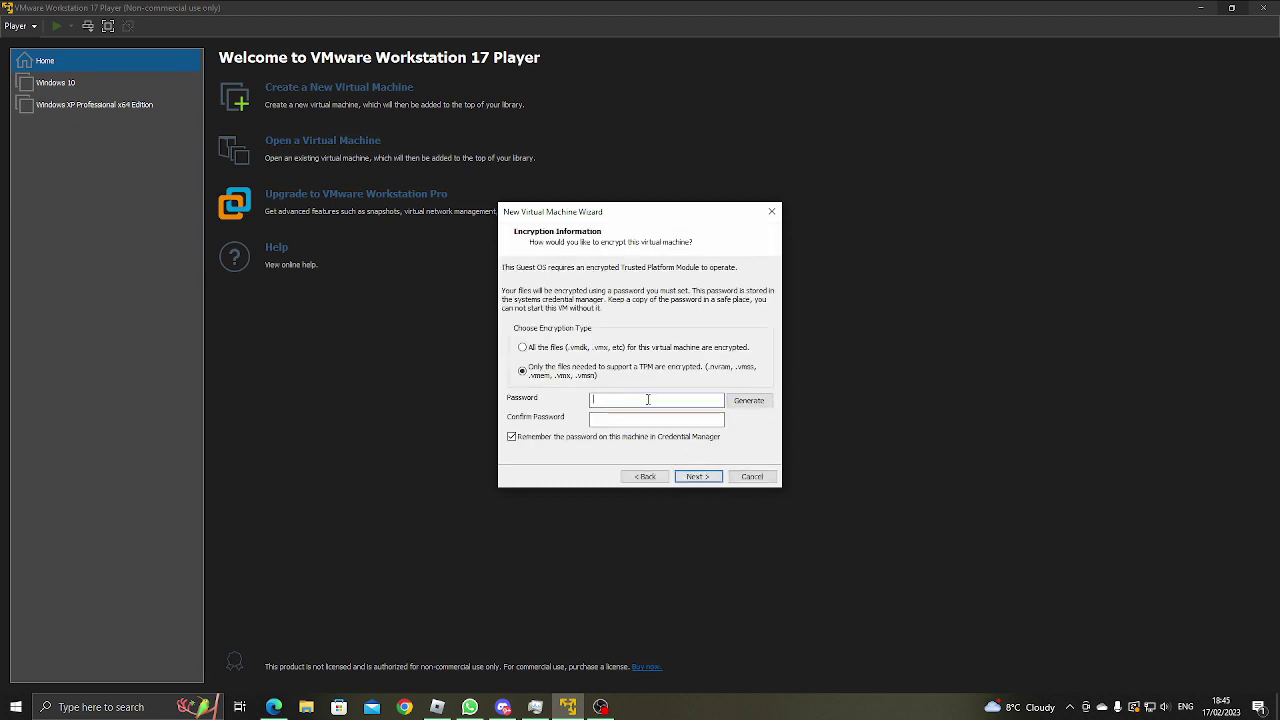
Try to set and confirm a 7-character encryption password for only the files needed to support a TPM
{"action": "left_click", "coordinate": [749, 400]}
{"action": "left_click", "coordinate": [748, 401]}
{"action": "left_click", "coordinate": [688, 399]}
{"action": "key", "text": "ctrl+a"}
{"action": "key", "text": "BackSpace"}
{"action": "type", "text": "•••••••"}
{"action": "key", "text": "Tab"}
{"action": "type", "text": "•••••••"}
{"action": "left_click", "coordinate": [689, 478]}
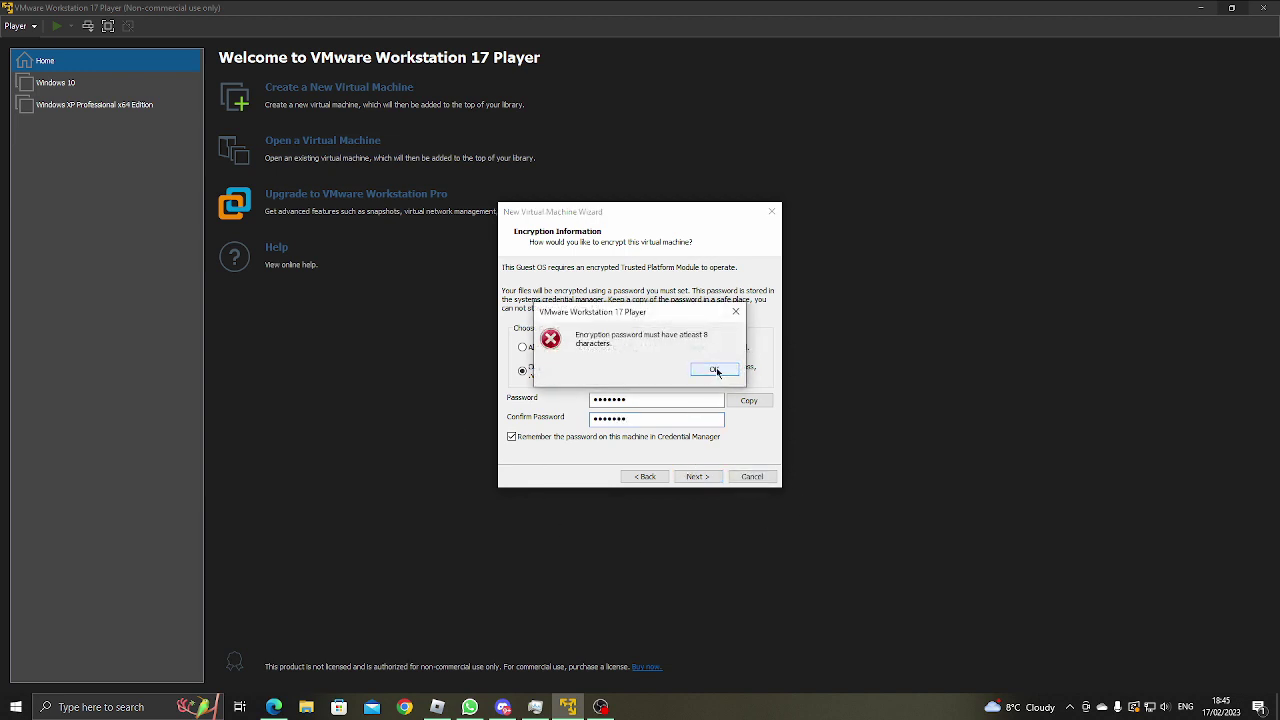
{"action": "left_click", "coordinate": [716, 372]}
Replace the encryption password with one of at least 8 characters and continue to the disk capacity settings
{"action": "left_click", "coordinate": [597, 400]}
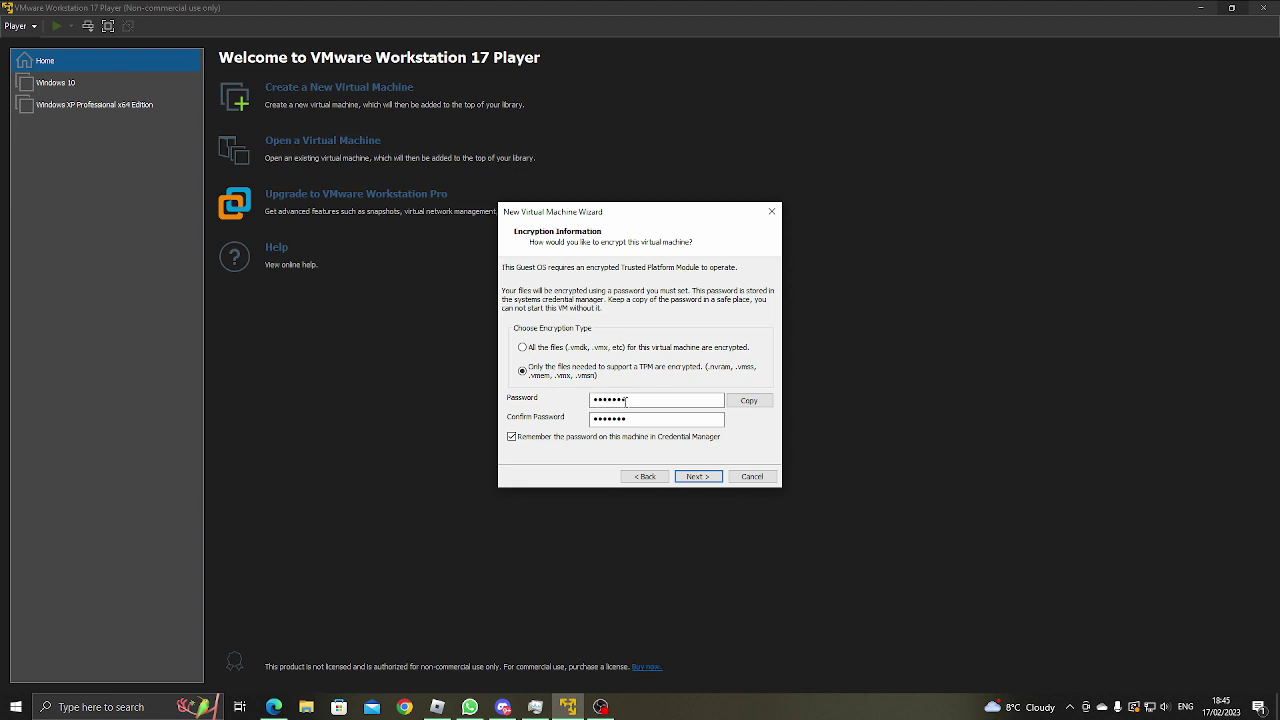
{"action": "left_click_drag", "start_coordinate": [626, 400], "coordinate": [563, 404]}
{"action": "left_click", "coordinate": [692, 401]}
{"action": "left_click", "coordinate": [702, 478]}
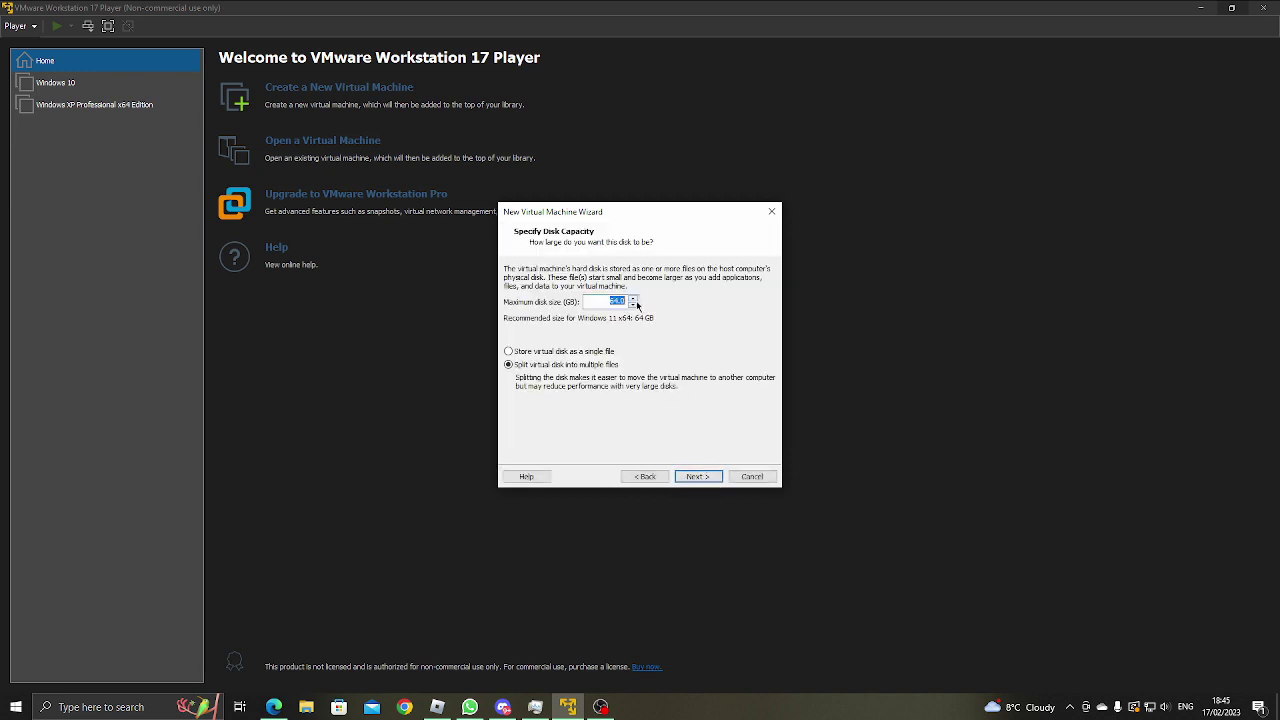
Set the maximum disk size to 20 GB, split into multiple files, and finish creating the virtual machine with power-on after creation
{"action": "key", "text": "BackSpace"}
{"action": "key", "text": "Return"}
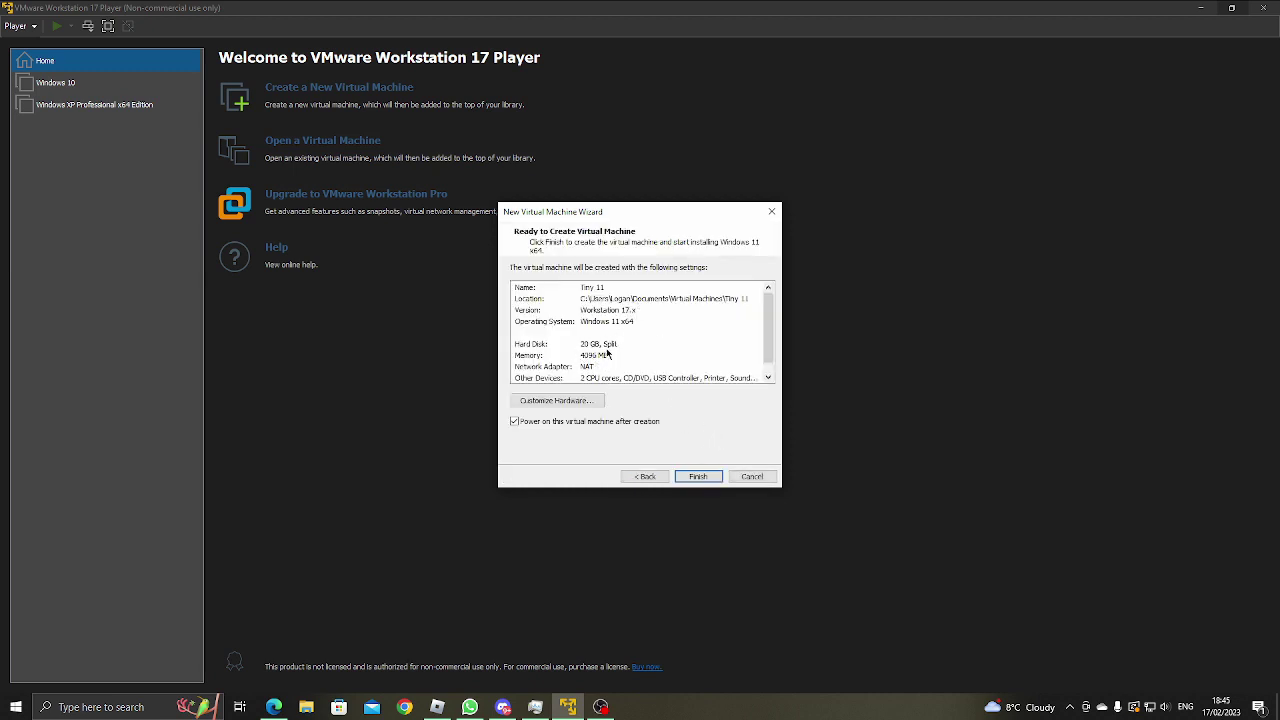
{"action": "left_click", "coordinate": [689, 479]}
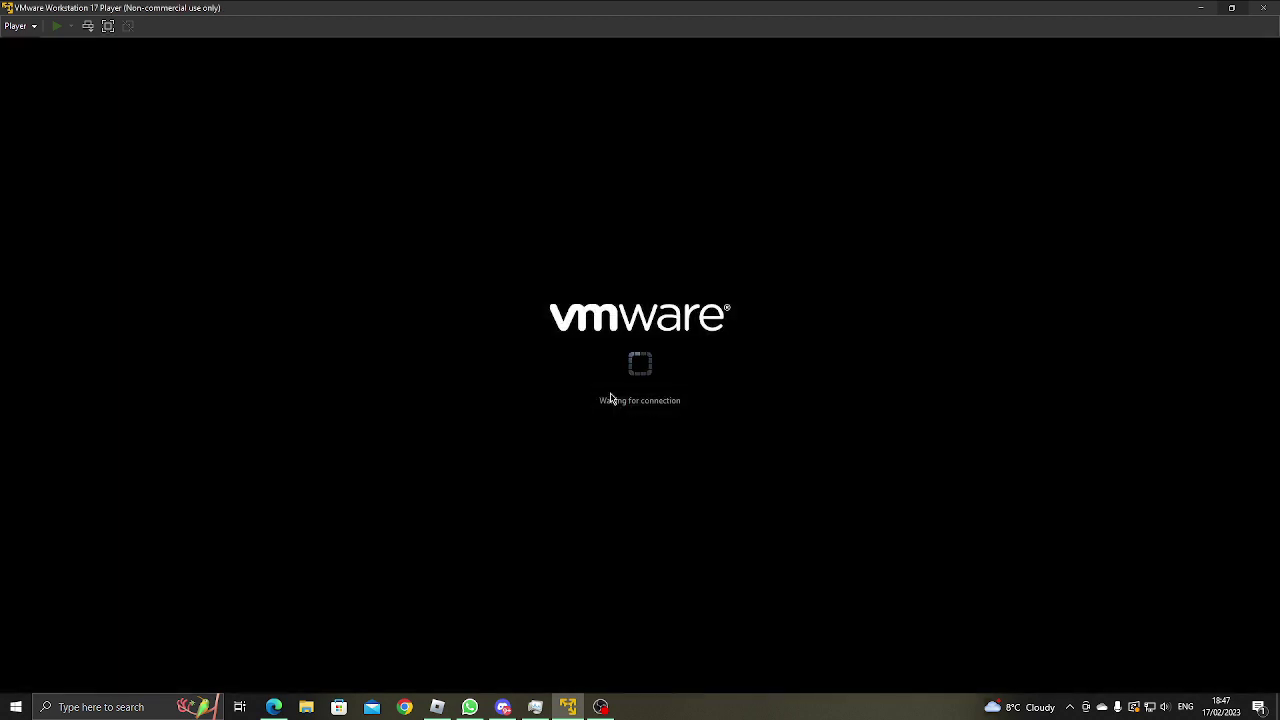
Show the virtual machine in full screen and direct input to it at the CD or DVD boot prompt
{"action": "left_click", "coordinate": [108, 25]}
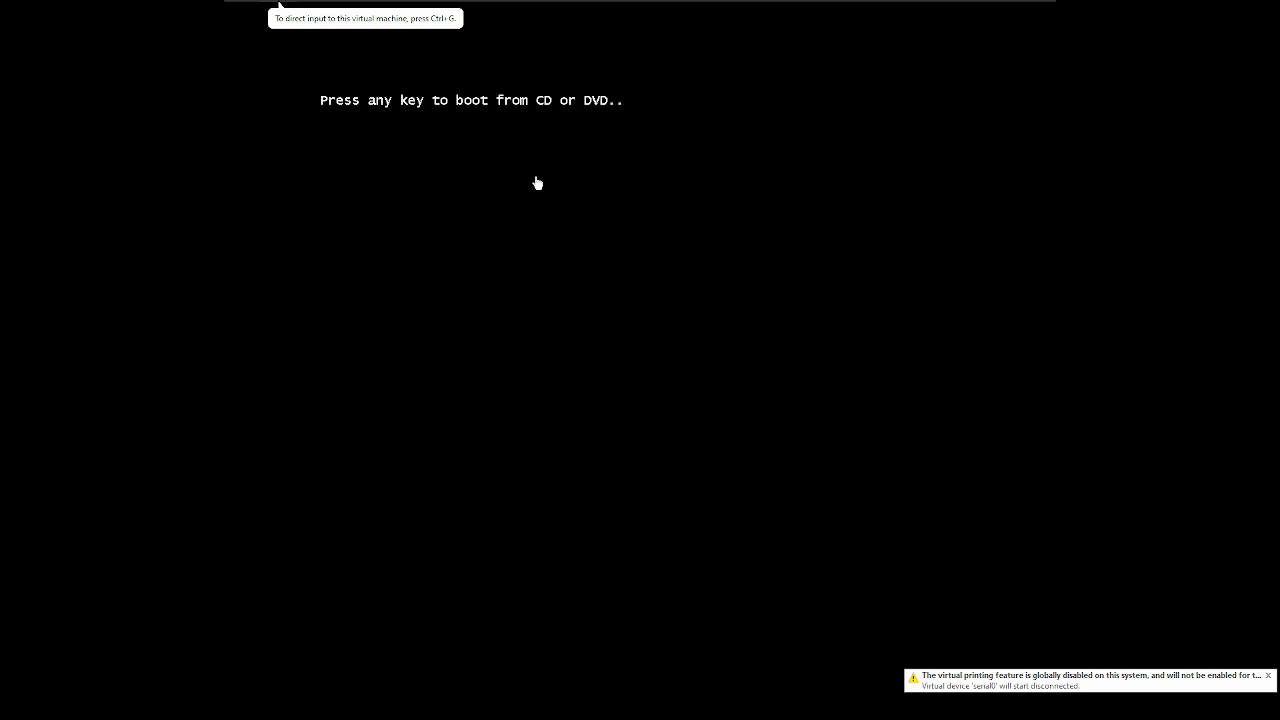
{"action": "left_click", "coordinate": [537, 182]}
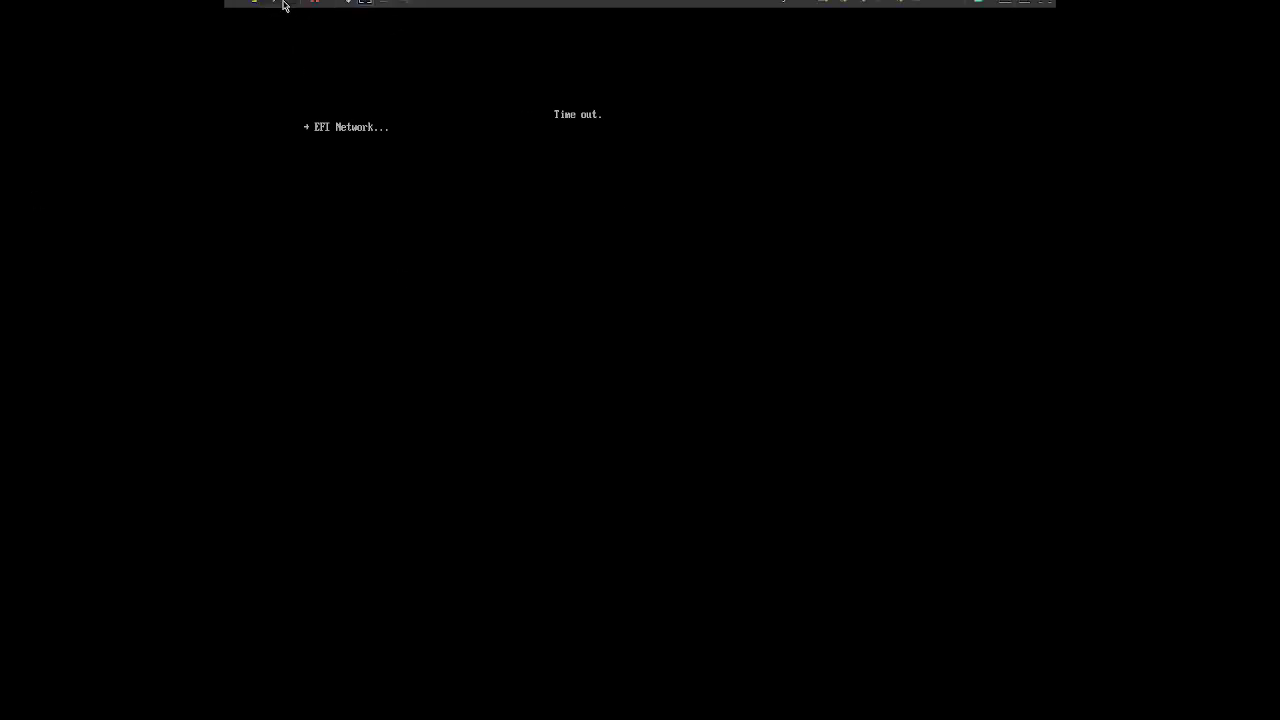
Restart the Tiny 11 guest from the EFI Network boot screen and confirm the restart
{"action": "left_click", "coordinate": [272, 8]}
{"action": "mouse_move", "coordinate": [310, 45]}
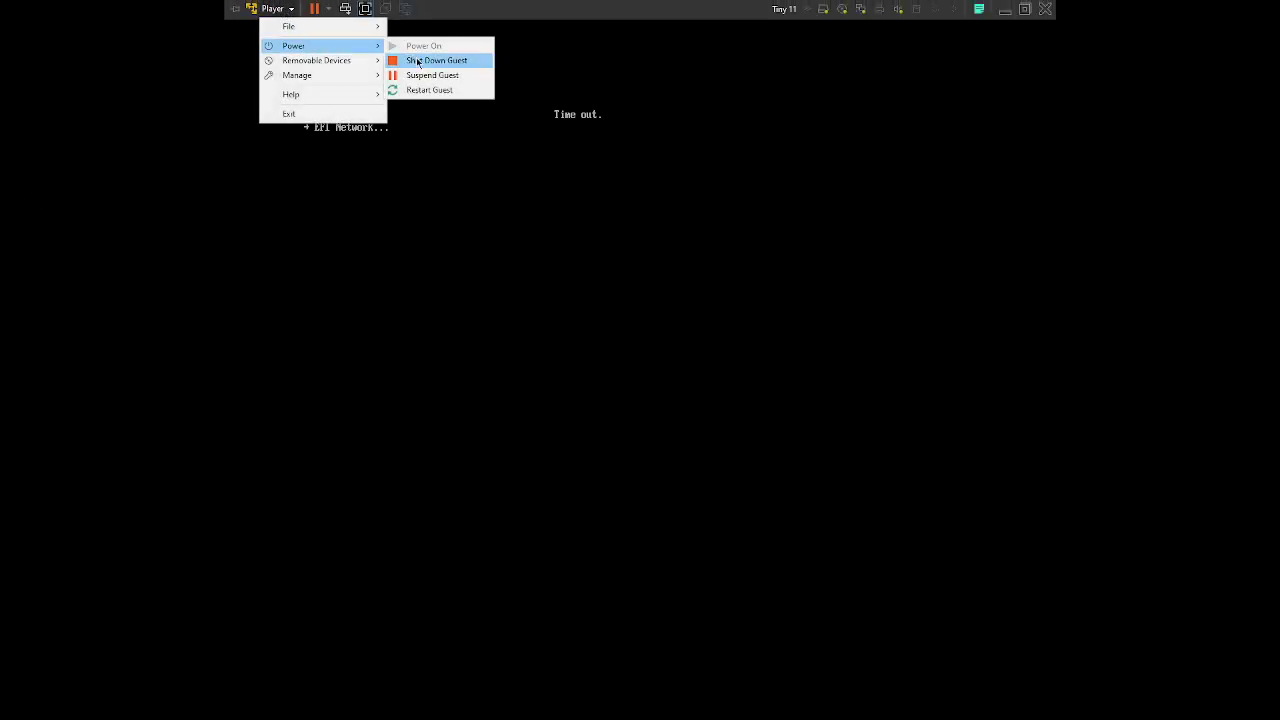
{"action": "left_click", "coordinate": [429, 90]}
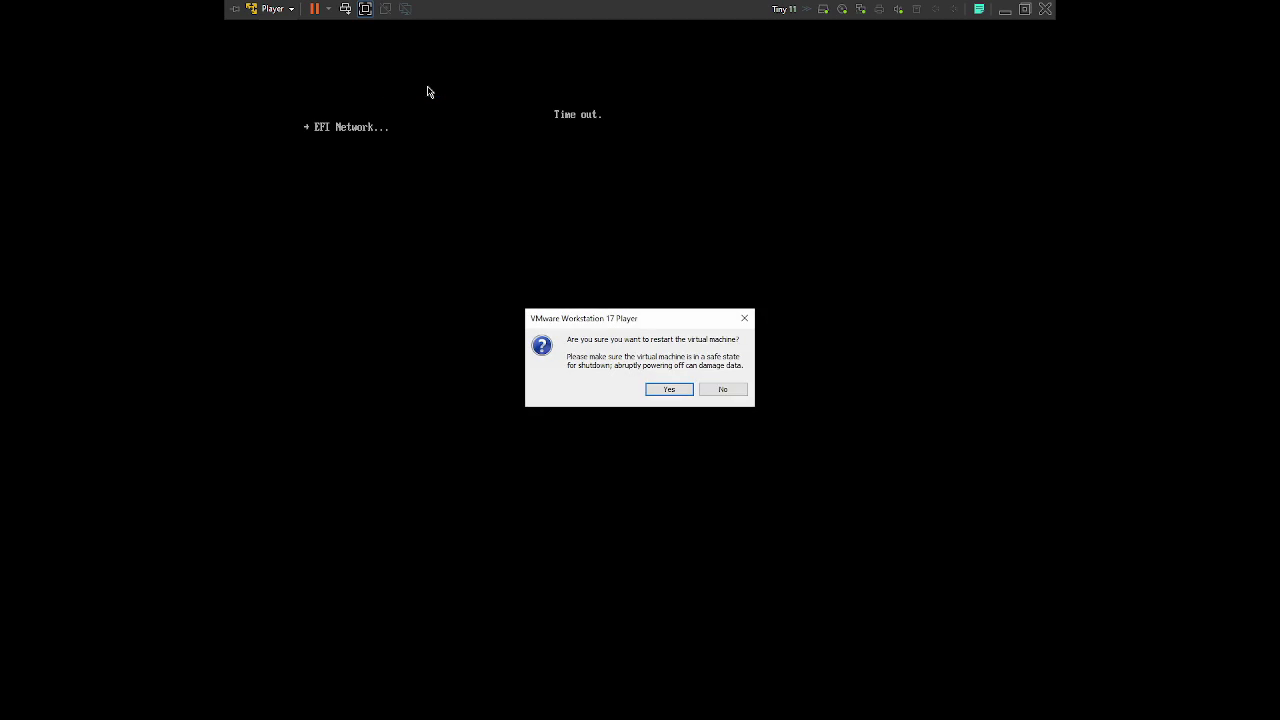
{"action": "left_click", "coordinate": [657, 392]}
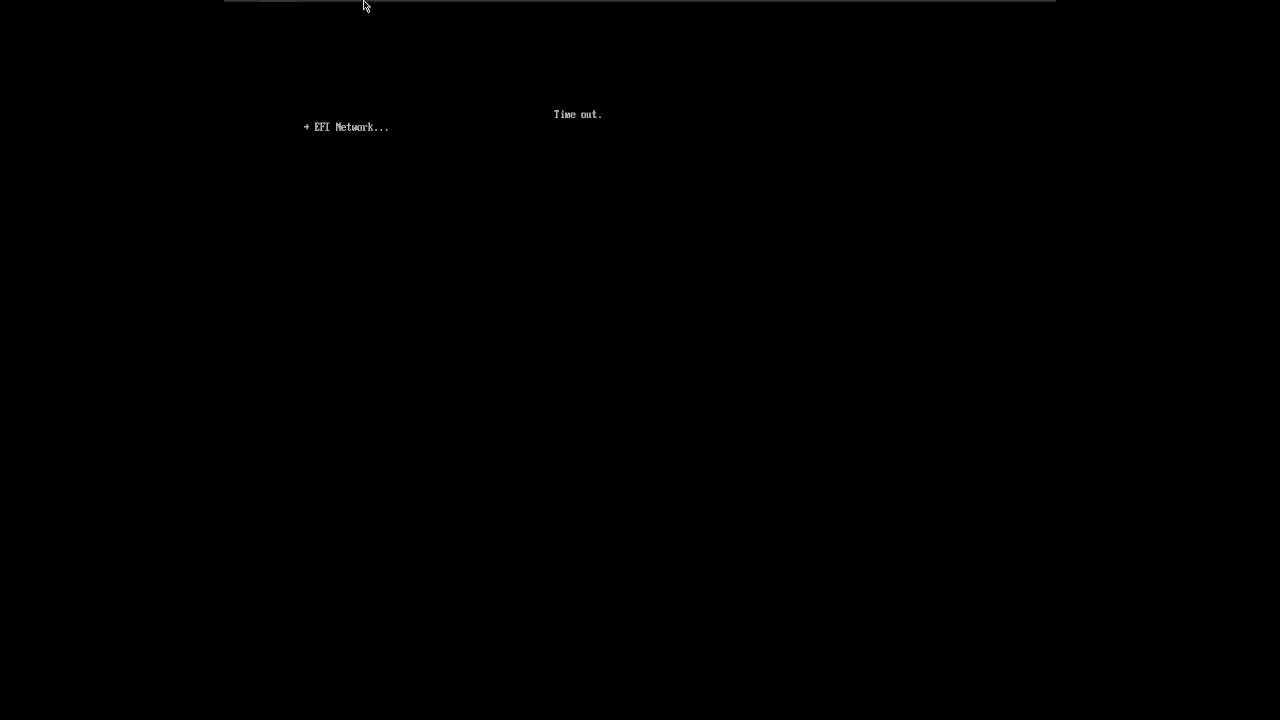
Restart the Tiny 11 guest once more to retry booting from the CD or DVD
{"action": "left_click", "coordinate": [276, 6]}
{"action": "mouse_move", "coordinate": [308, 47]}
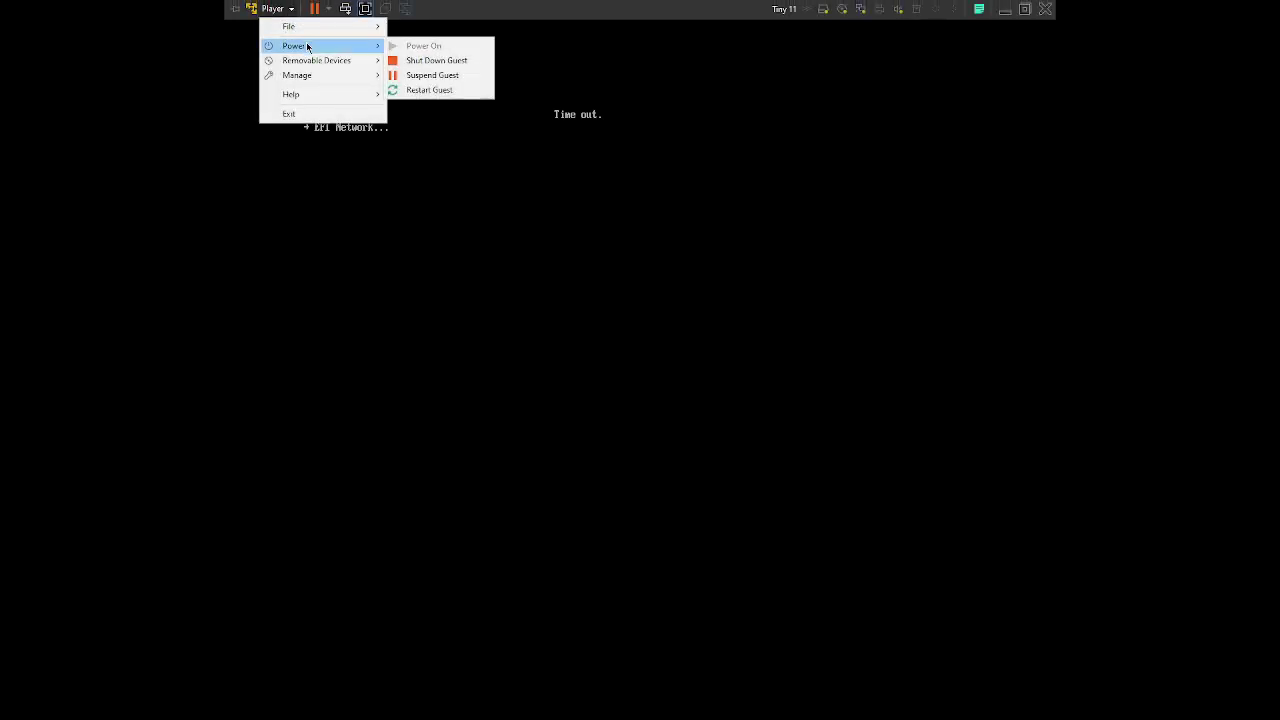
{"action": "left_click", "coordinate": [436, 94]}
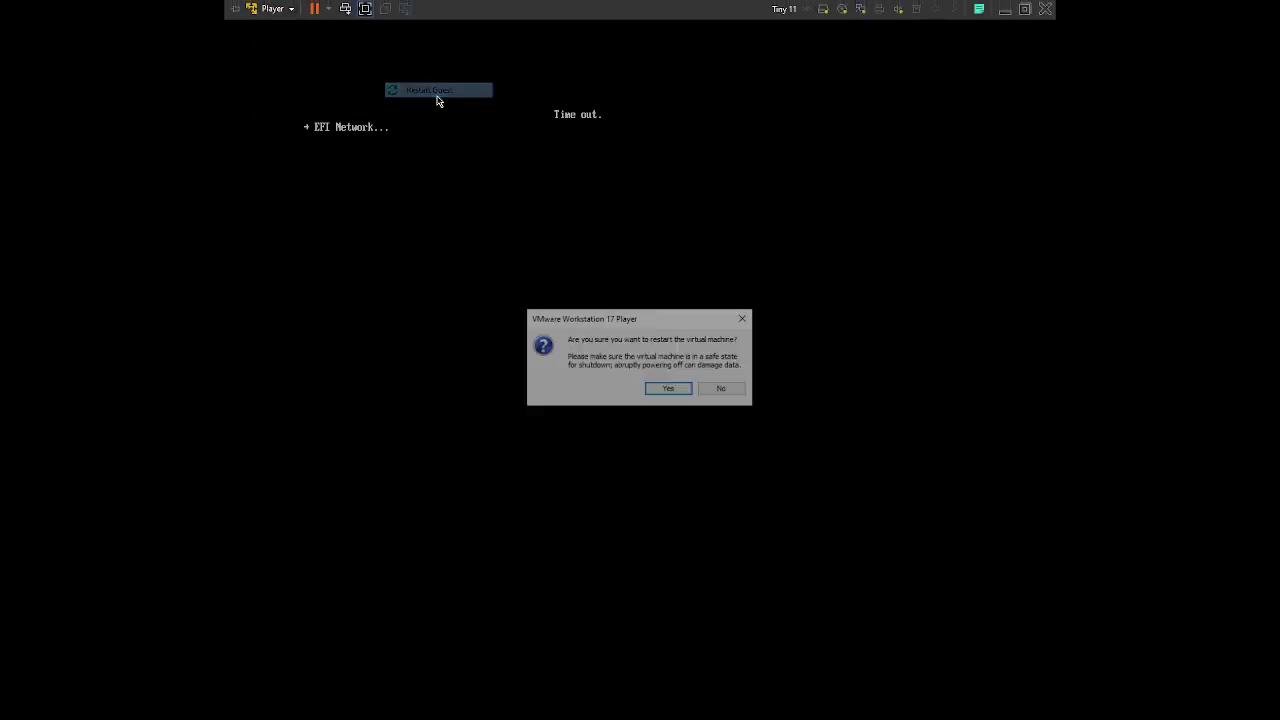
{"action": "left_click", "coordinate": [672, 392]}
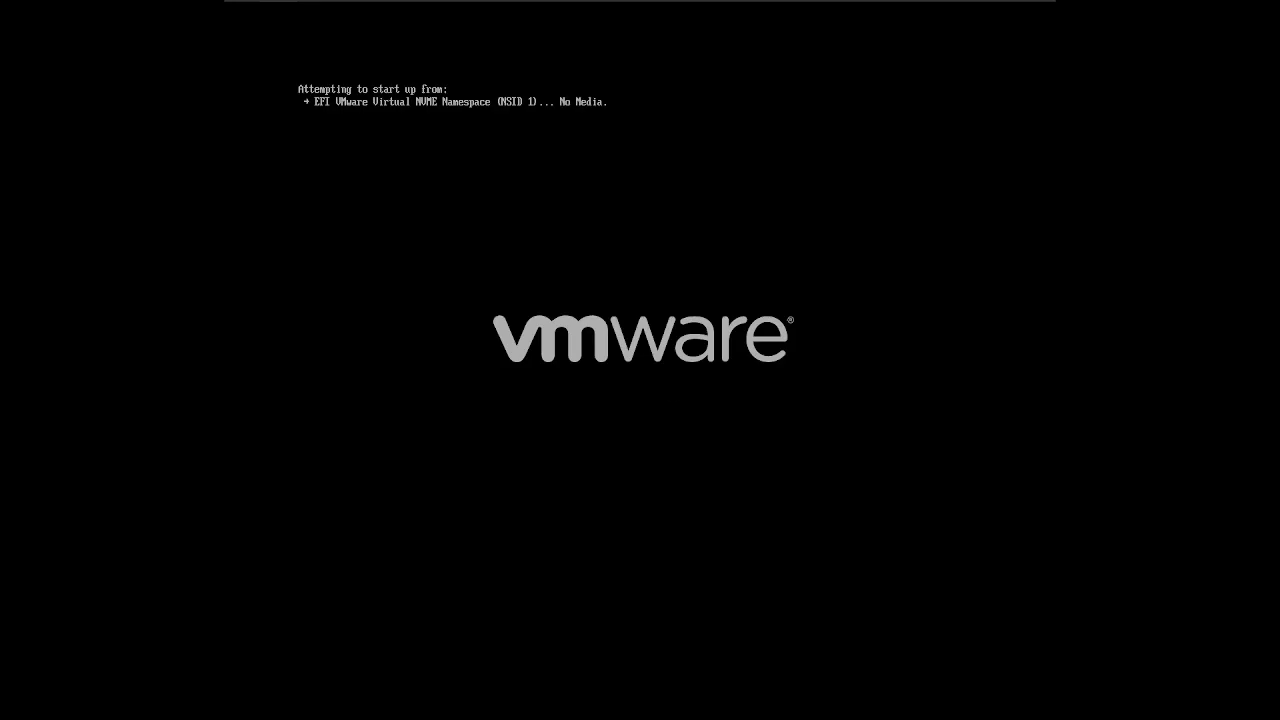